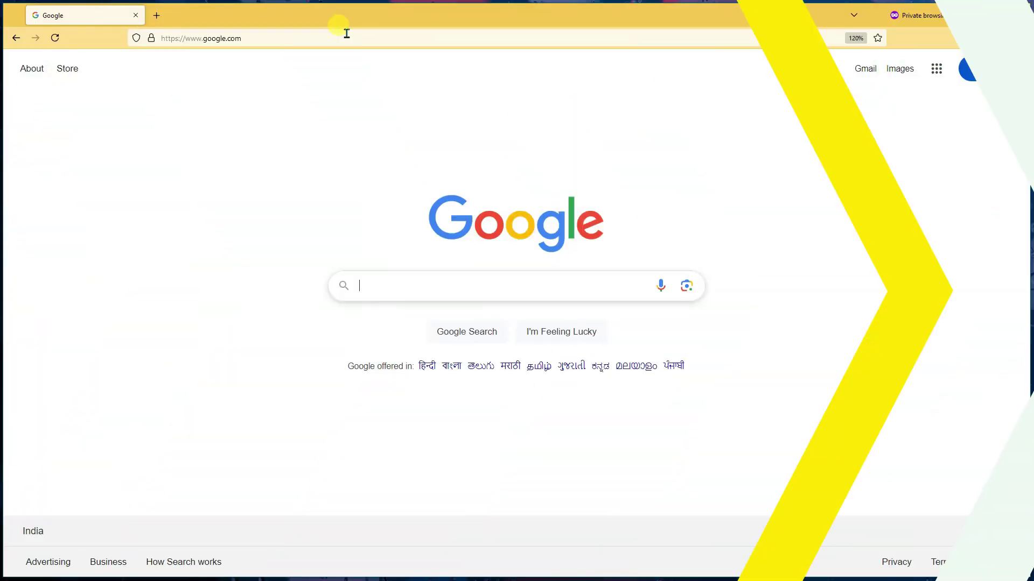
- Load chatgpt.com from the address bar's 'chatg' suggestion
left_click(346, 34)
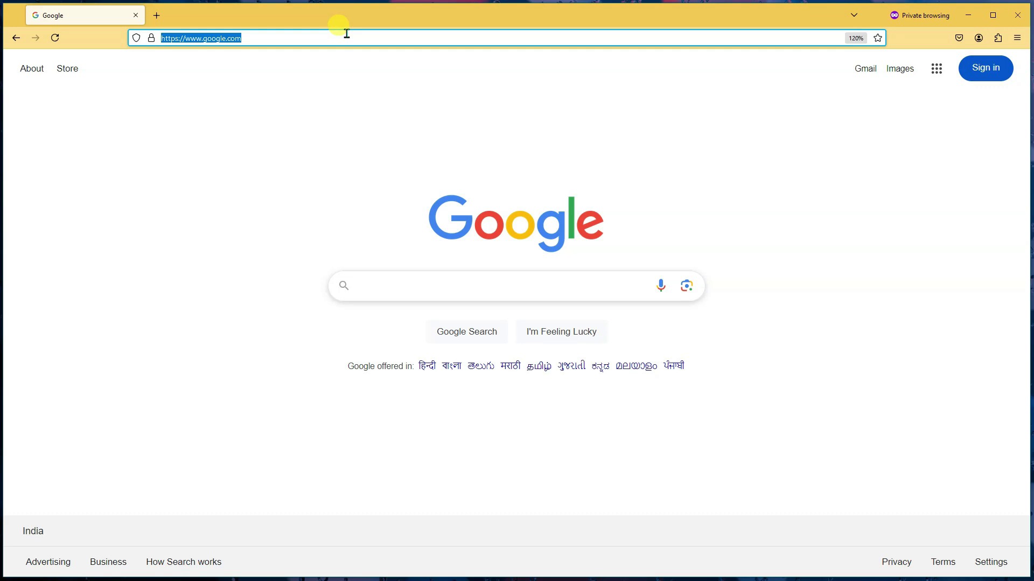
type("chatg")
key("Return")
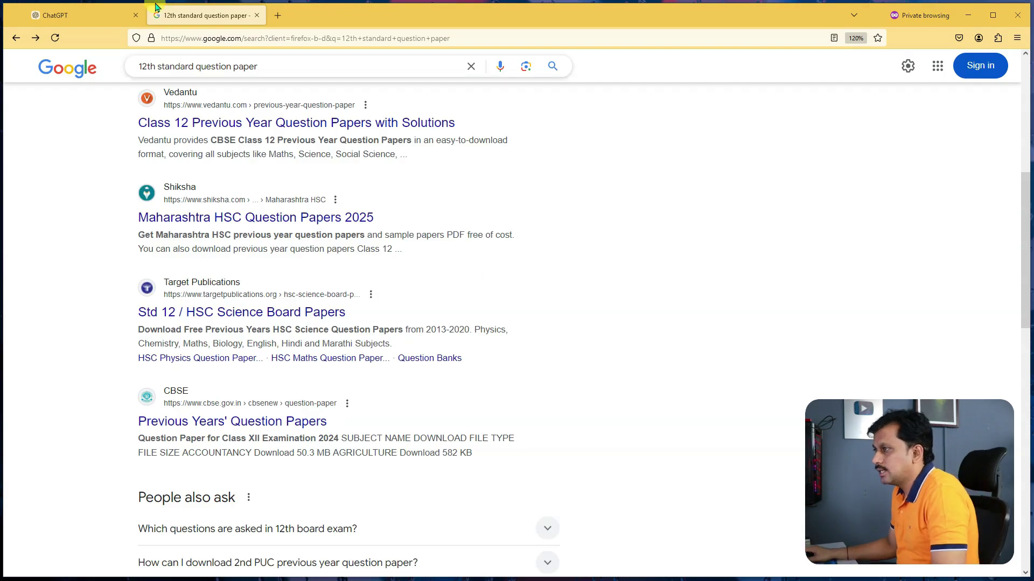
- Open the CBSE Previous Years' Question Papers result and expand Examination 2024 > Class XII
left_click(270, 64)
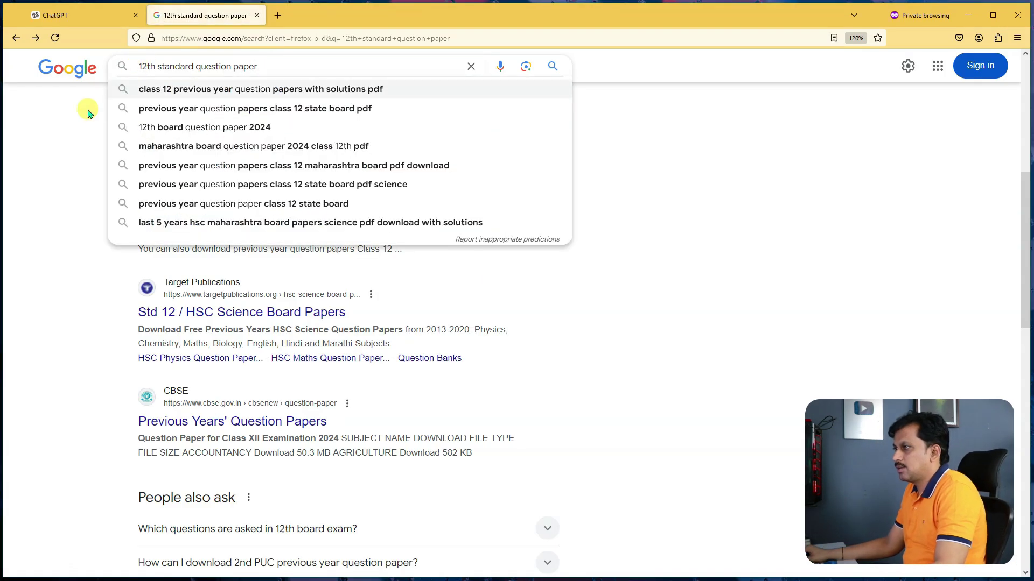
left_click(111, 70)
left_click(209, 423)
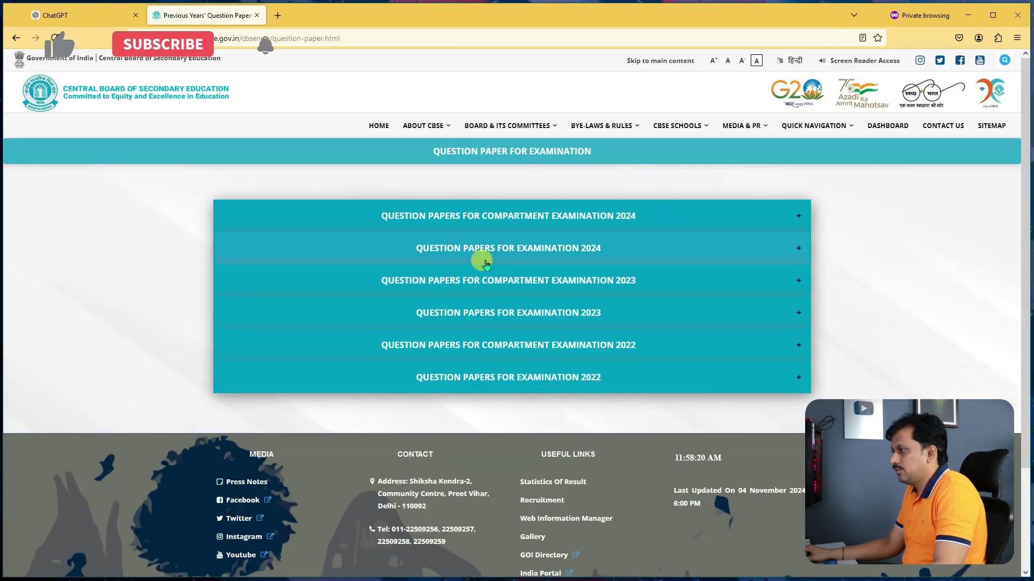
left_click(500, 248)
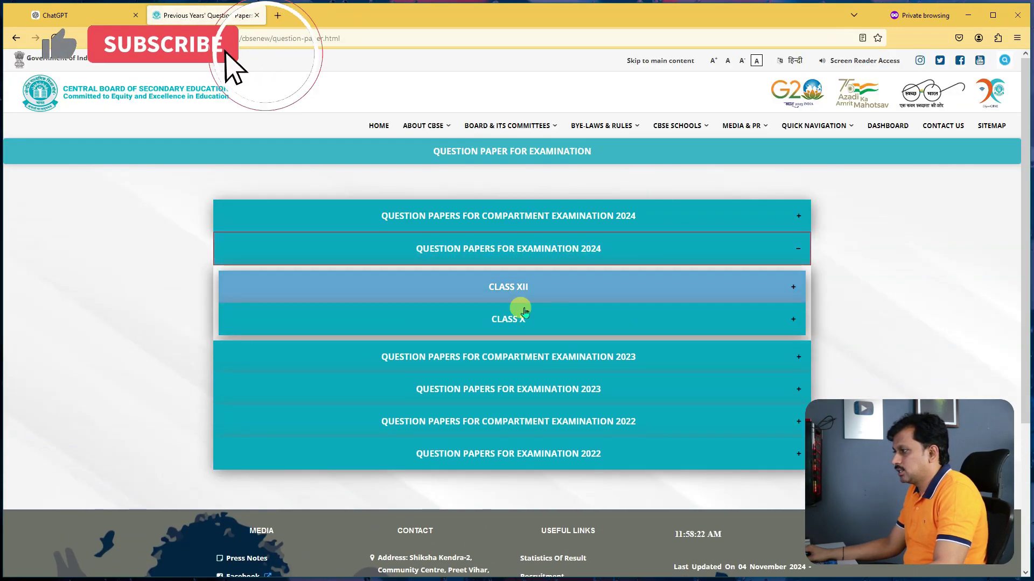
left_click(520, 285)
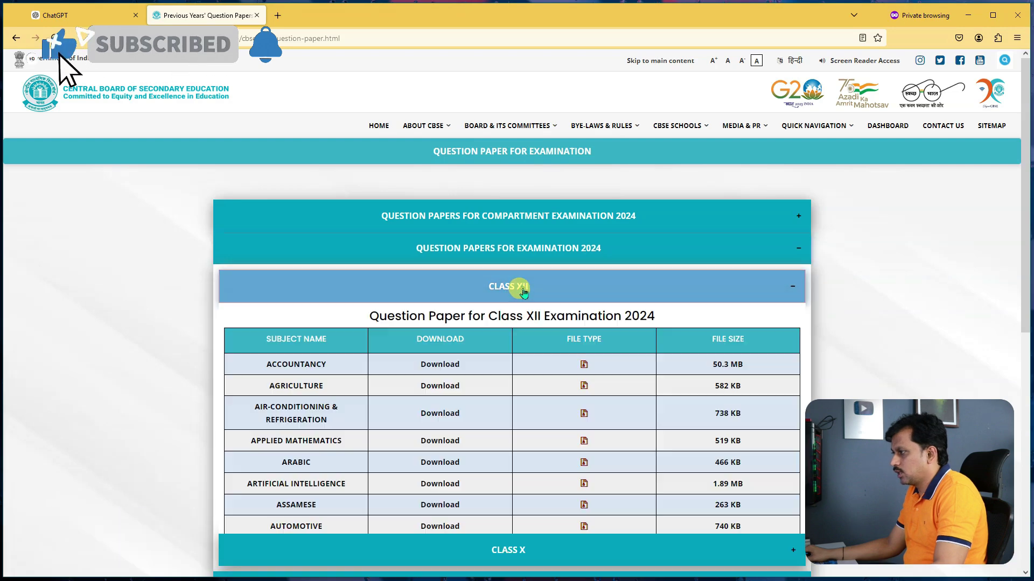
- Find 'mat' on the page and download the MATHEMATICS question paper
scroll(420, 320, "down", 3)
scroll(347, 232, "down", 10)
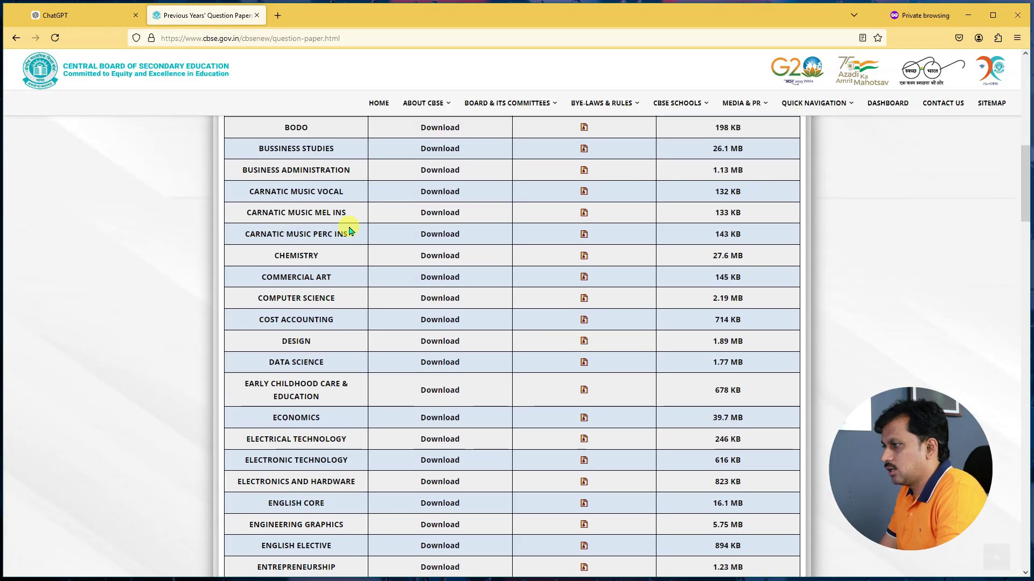
scroll(427, 406, "down", 3)
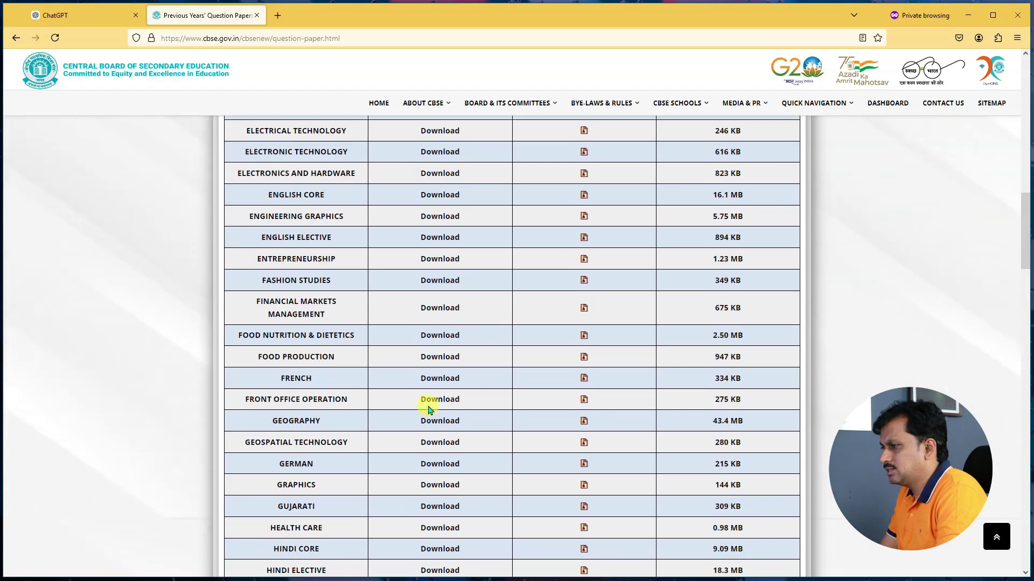
scroll(429, 341, "down", 3)
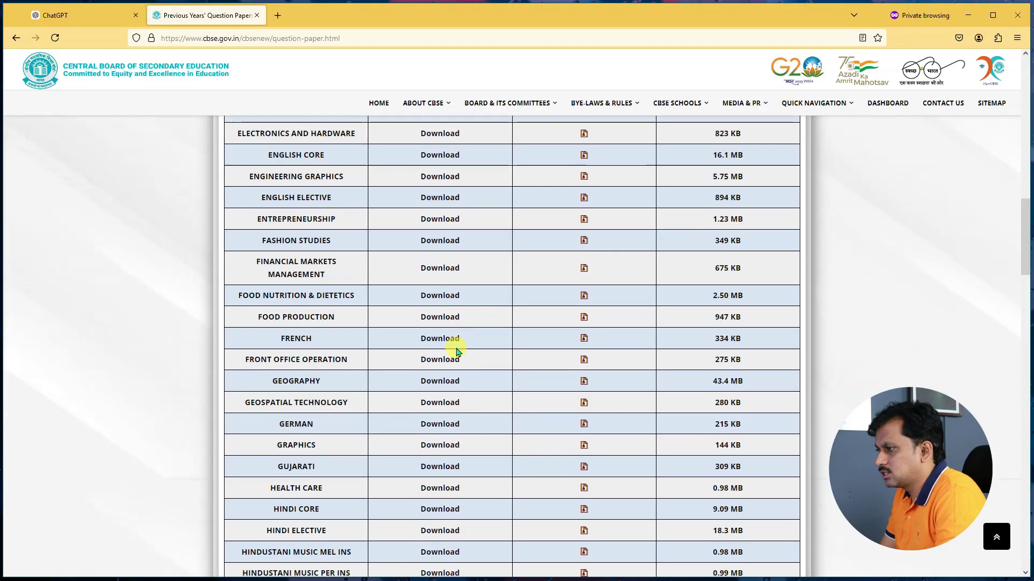
scroll(455, 348, "down", 8)
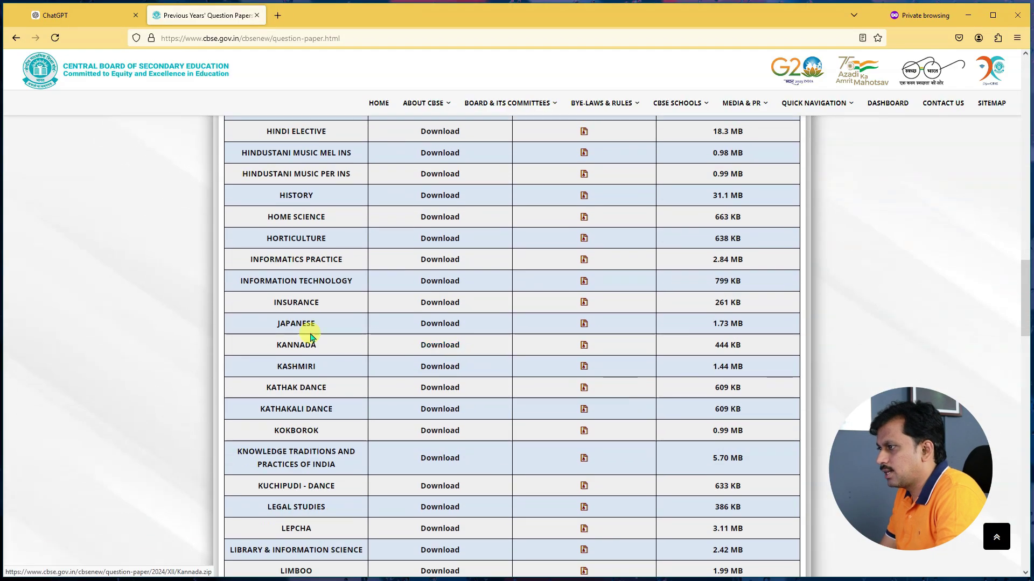
key("ctrl+f")
type("mat")
left_click(454, 471)
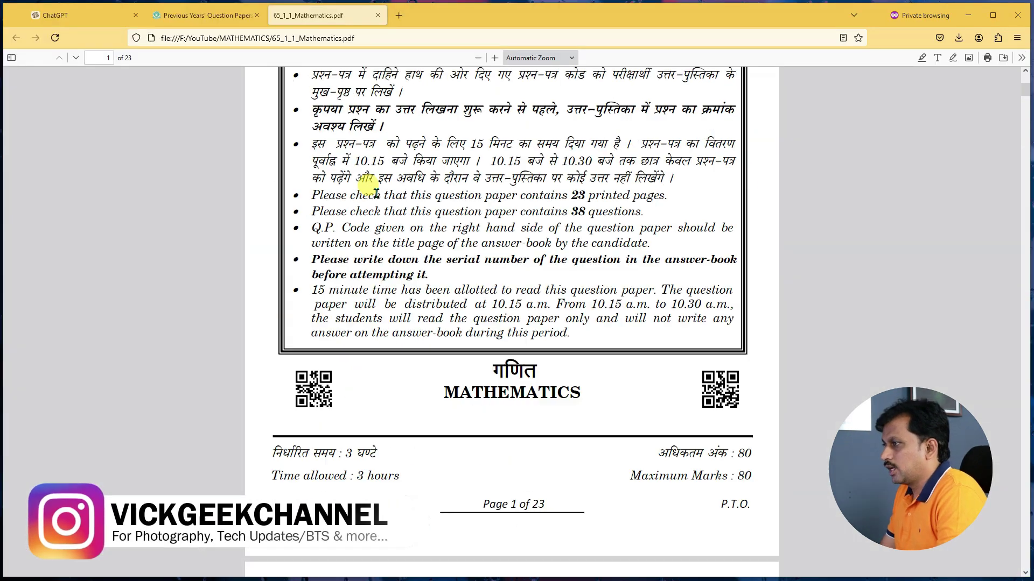
scroll(376, 195, "up", 5)
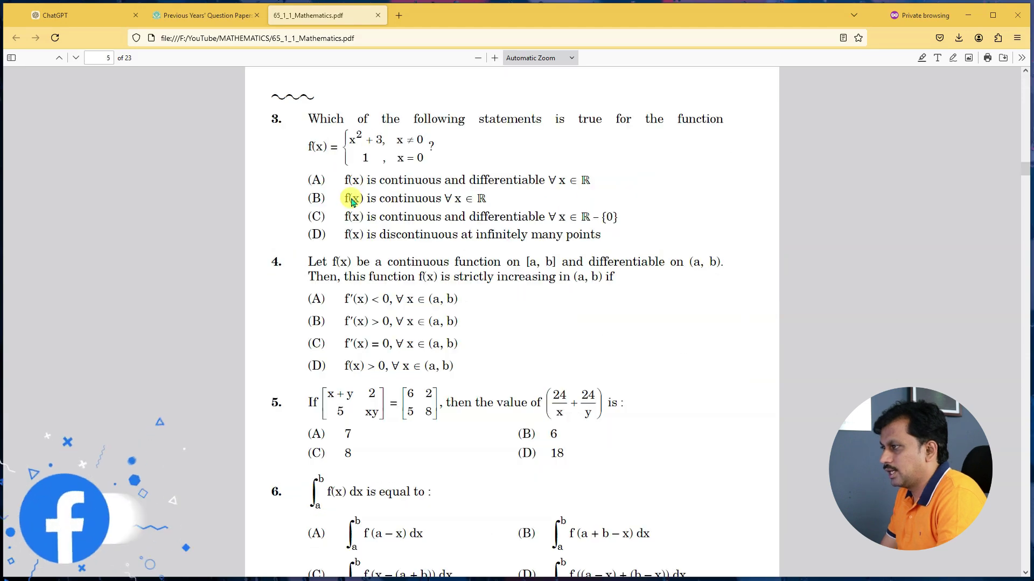
- Copy both lines of question 4 from page 5 of 65_1_1_Mathematics.pdf
scroll(307, 111, "down", 3)
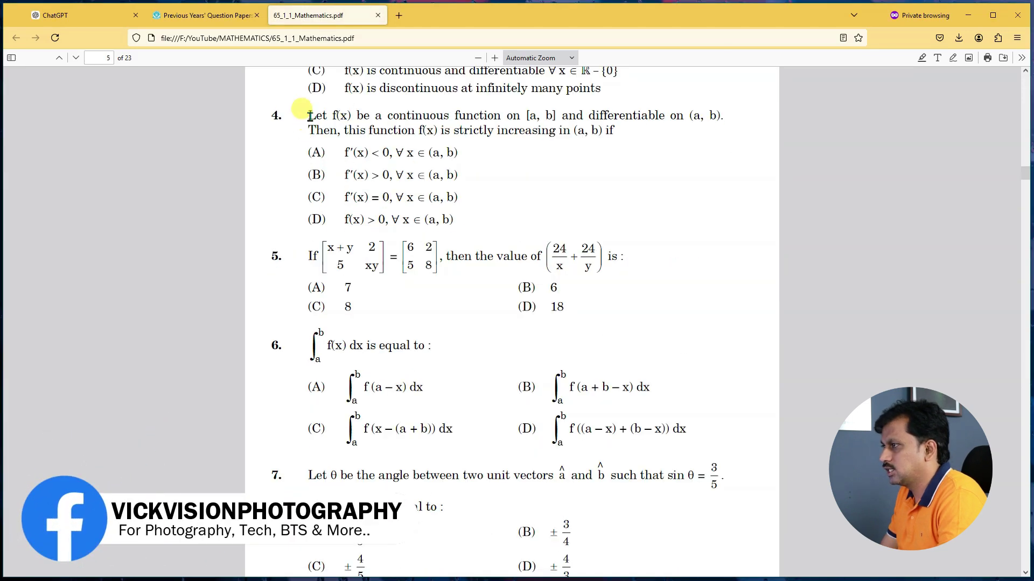
left_click_drag(308, 115, 635, 143)
left_click(555, 112)
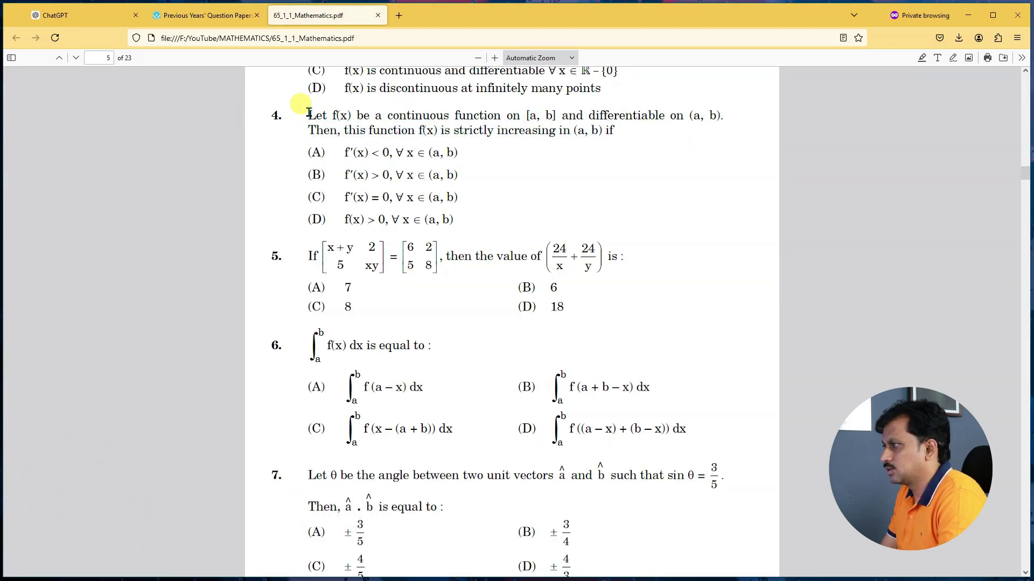
left_click_drag(400, 117, 607, 127)
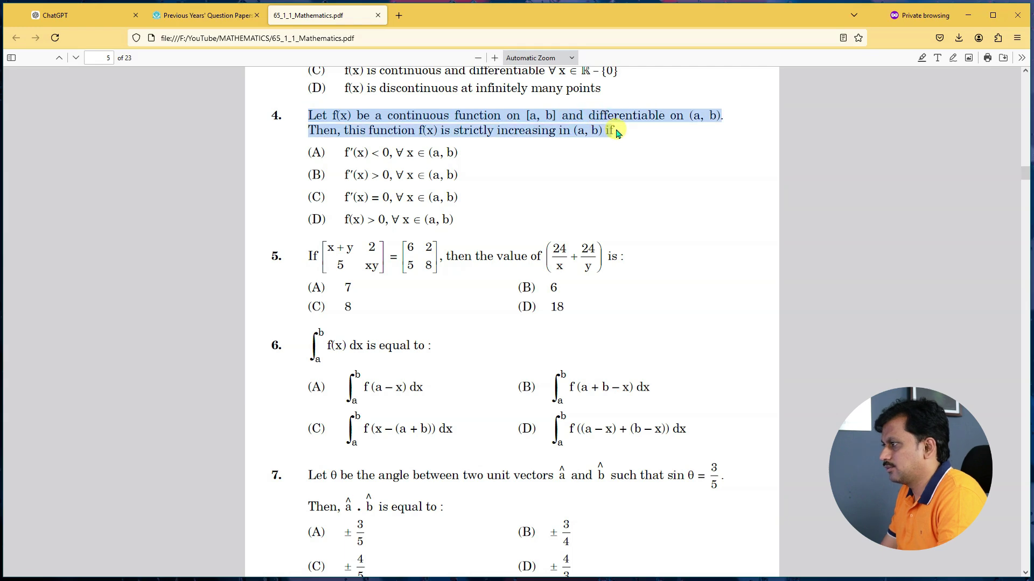
right_click(614, 133)
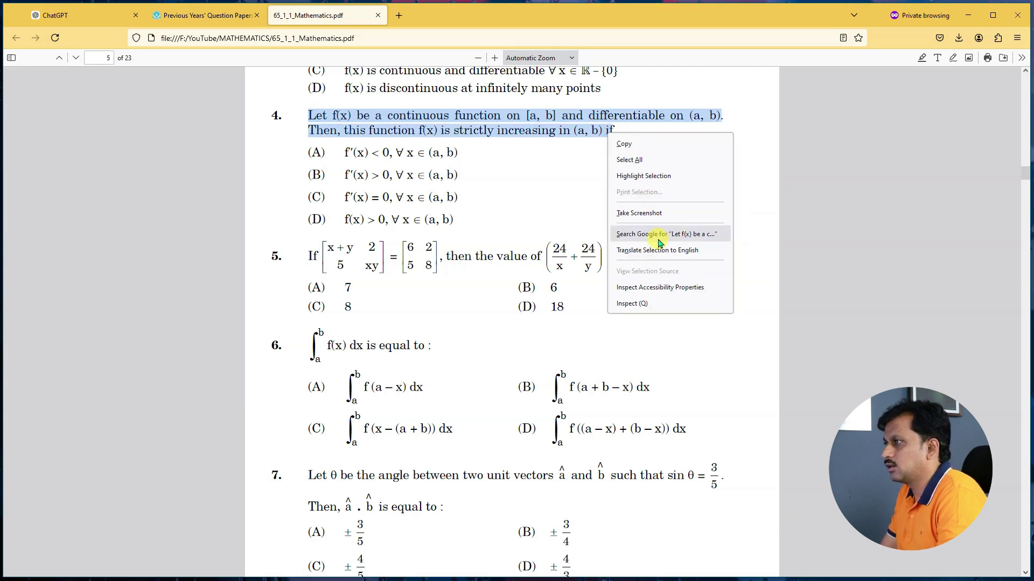
left_click(626, 144)
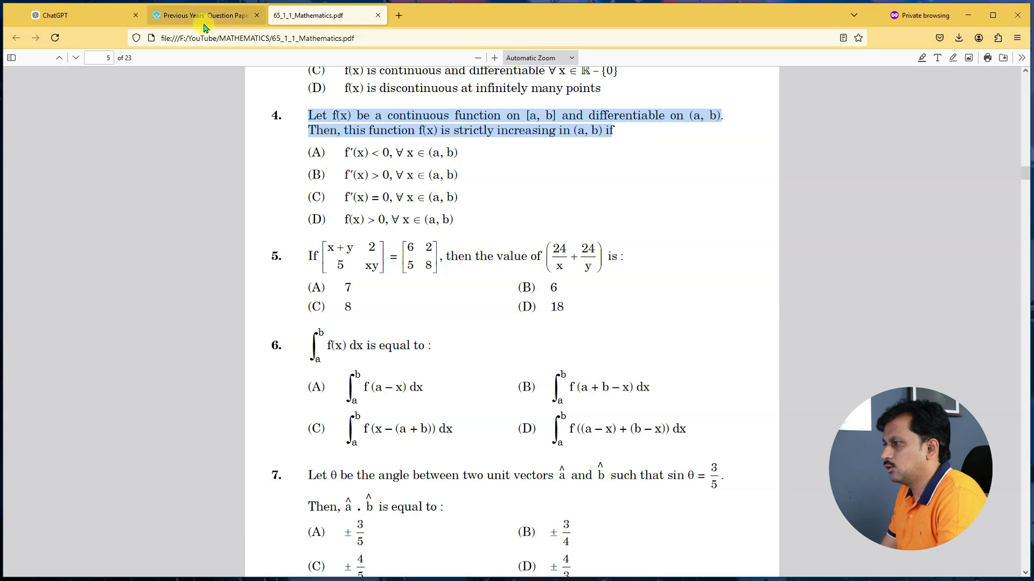
left_click(203, 19)
left_click(97, 16)
- Paste question 4 into ChatGPT, send it, and place the Mathematics PDF tab beside ChatGPT
right_click(425, 312)
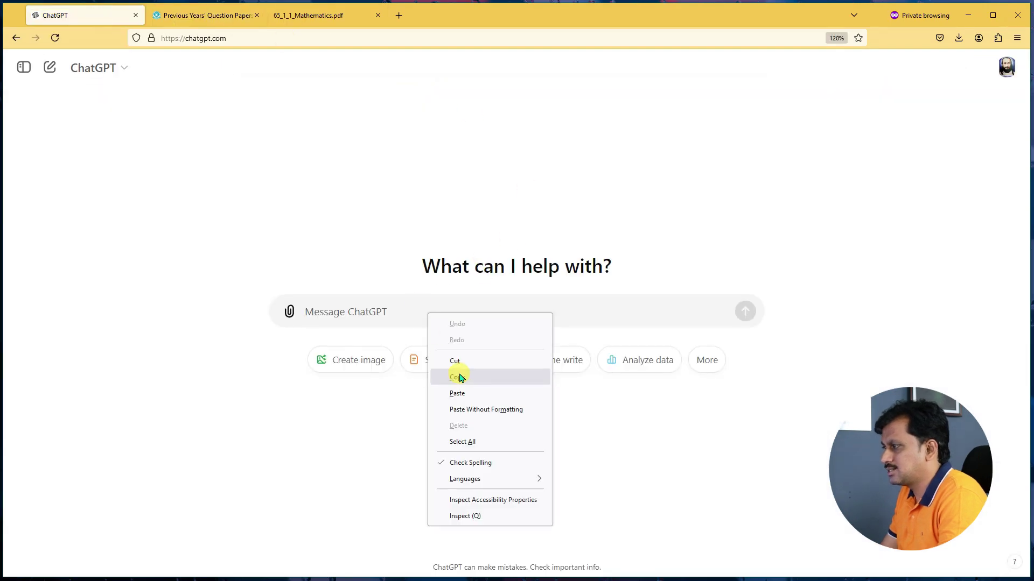
left_click(461, 393)
left_click(746, 320)
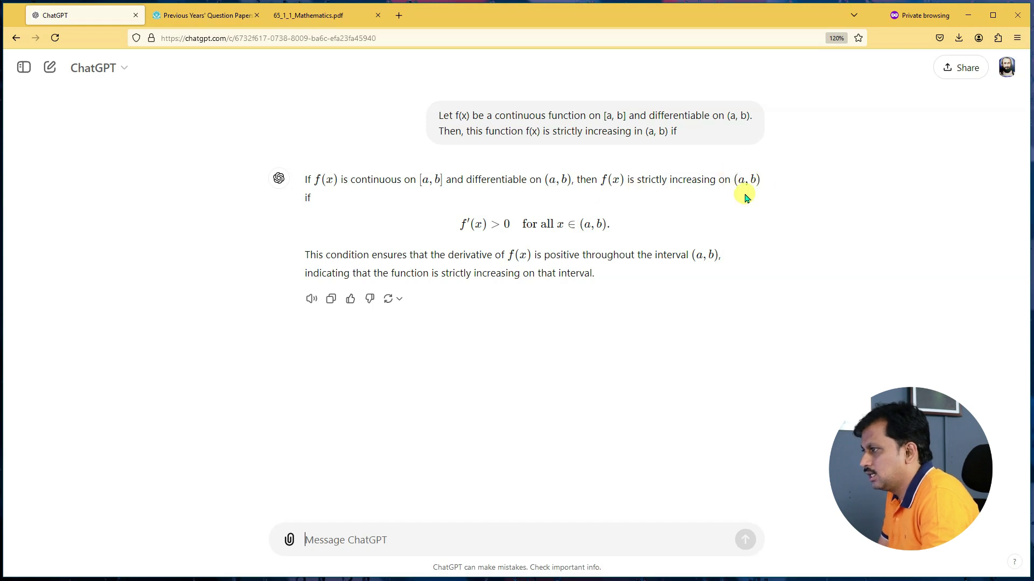
left_click_drag(323, 16, 205, 15)
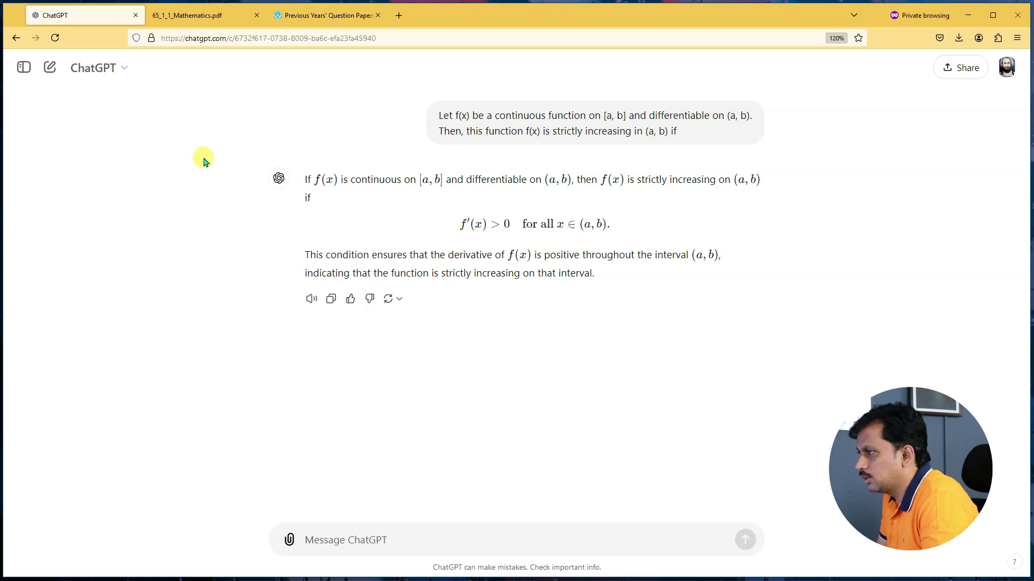
- Copy question 4 together with options (A) through (D) from the Mathematics PDF
left_click(194, 19)
left_click(315, 111)
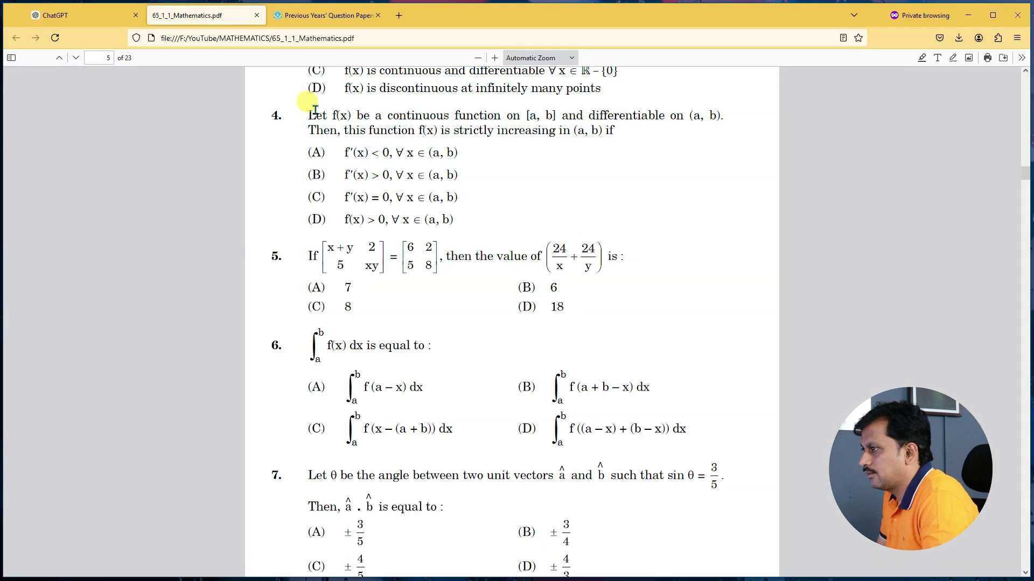
left_click_drag(312, 116, 458, 156)
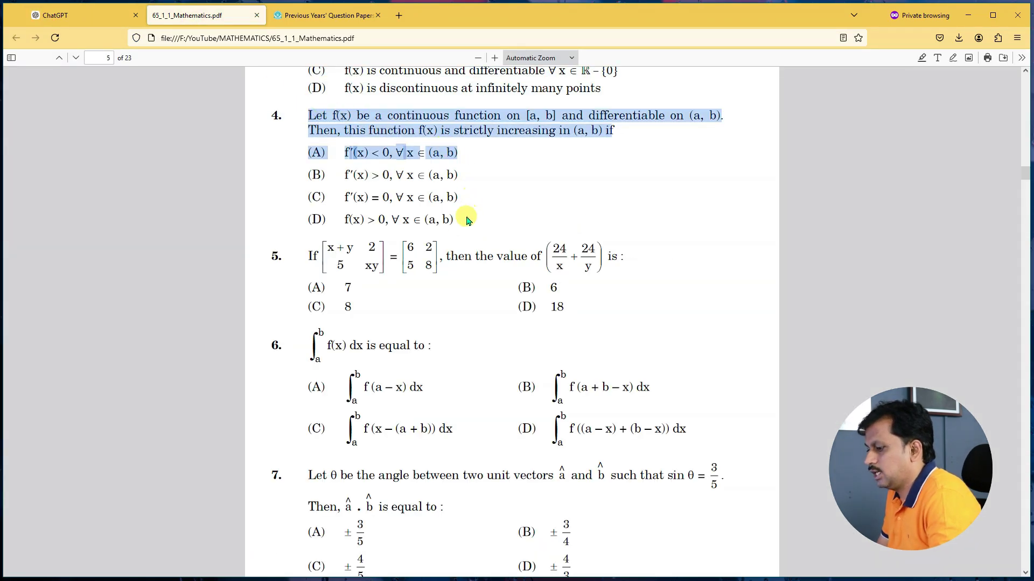
left_click_drag(451, 238, 453, 222)
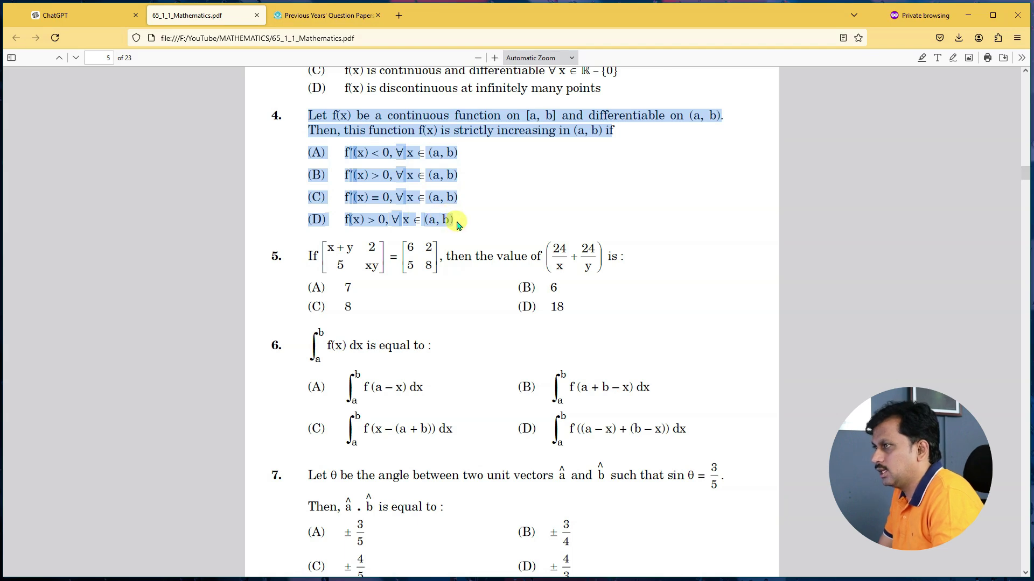
right_click(411, 167)
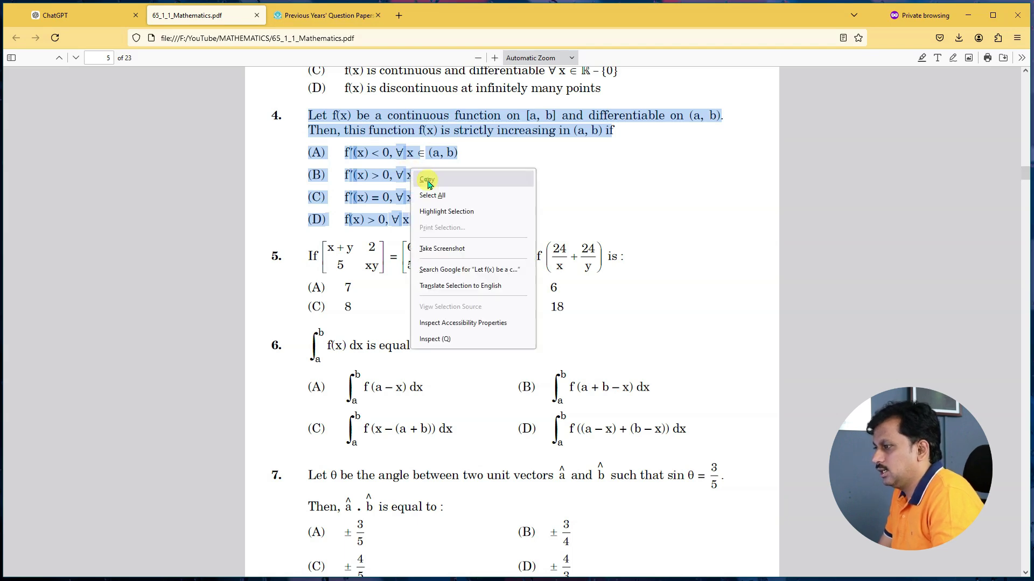
left_click(431, 179)
- Paste the full multiple-choice question 4 into ChatGPT and send it
left_click(86, 15)
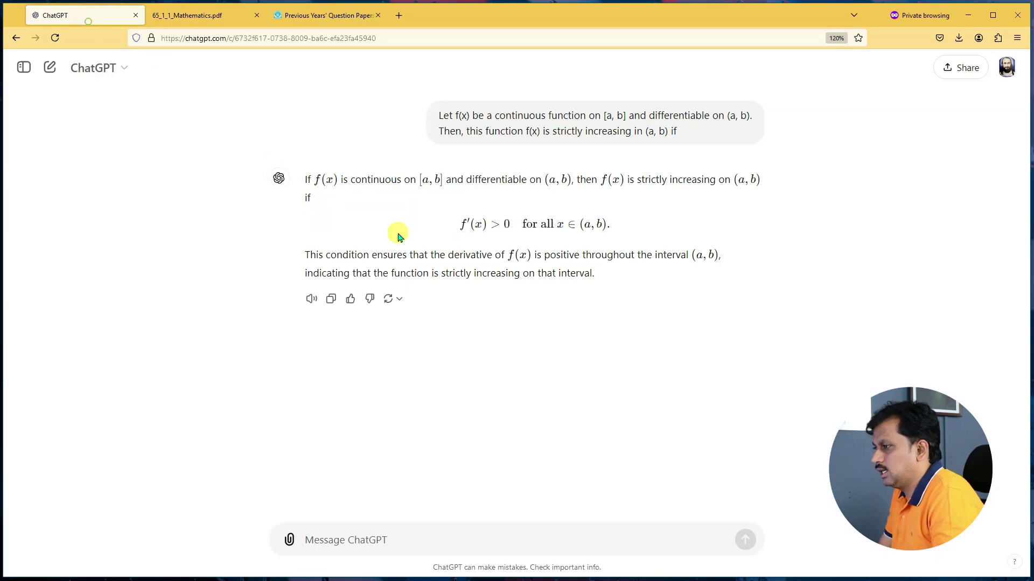
right_click(361, 555)
right_click(337, 540)
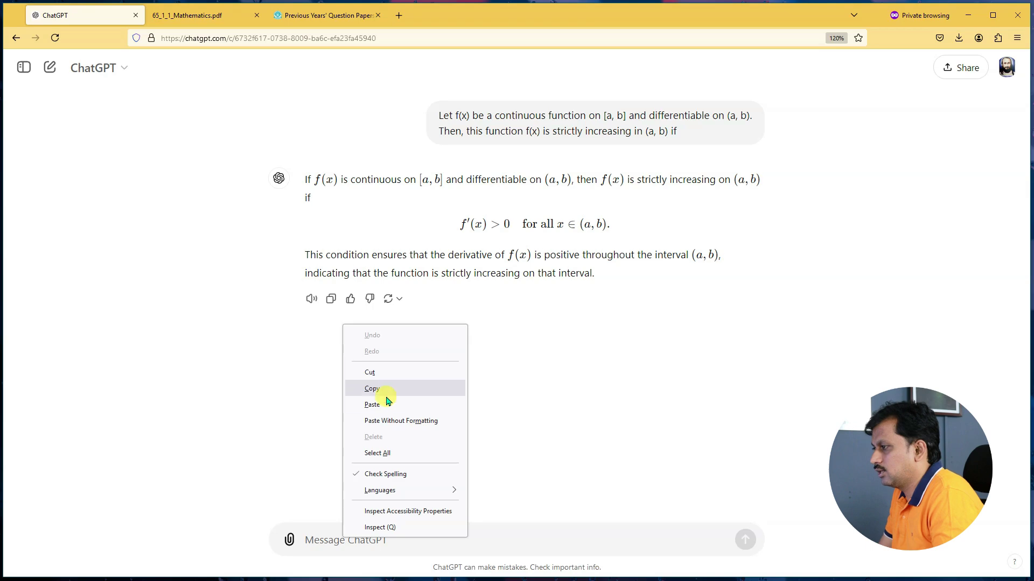
left_click(377, 421)
left_click(746, 540)
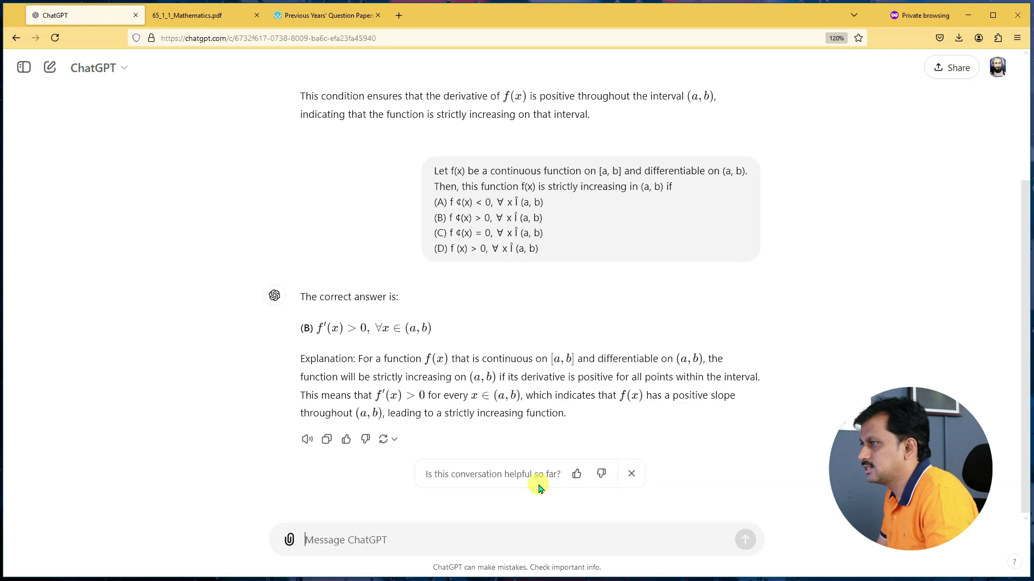
- Copy the text of question 8, the integrating-factor question, from page 7 of the Mathematics PDF
left_click(205, 15)
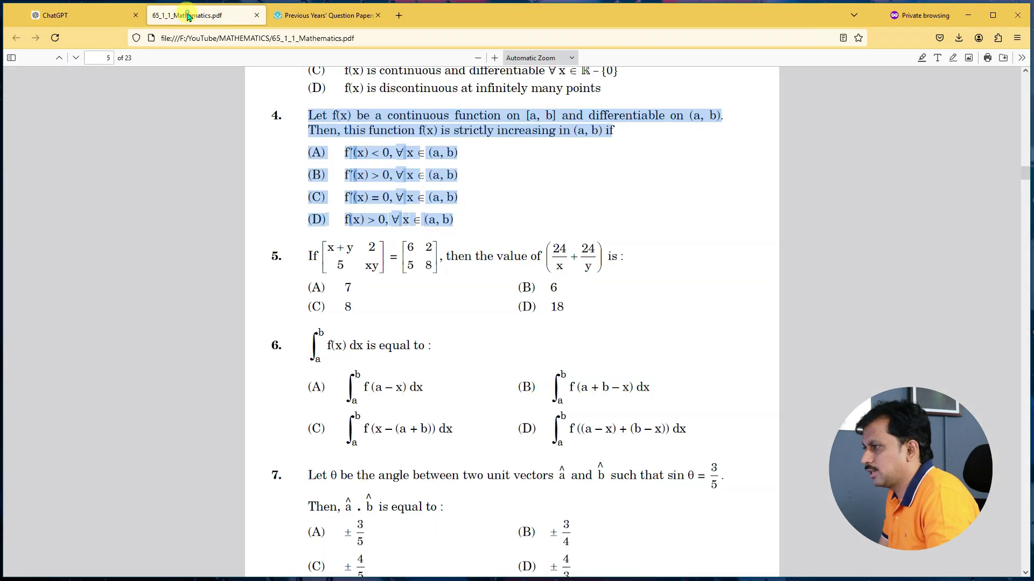
scroll(309, 185, "down", 10)
left_click_drag(307, 185, 737, 191)
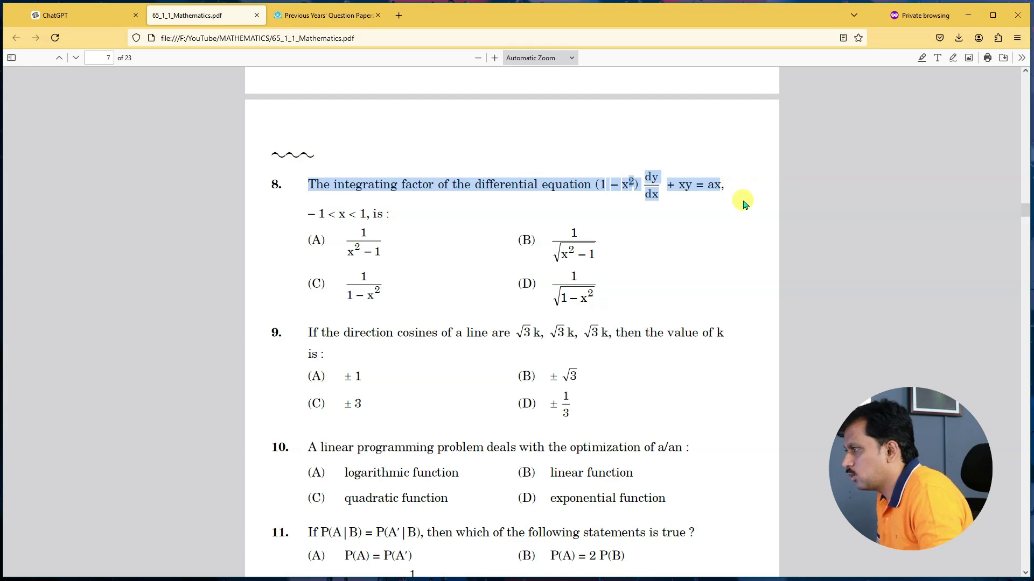
right_click(744, 203)
left_click(692, 225)
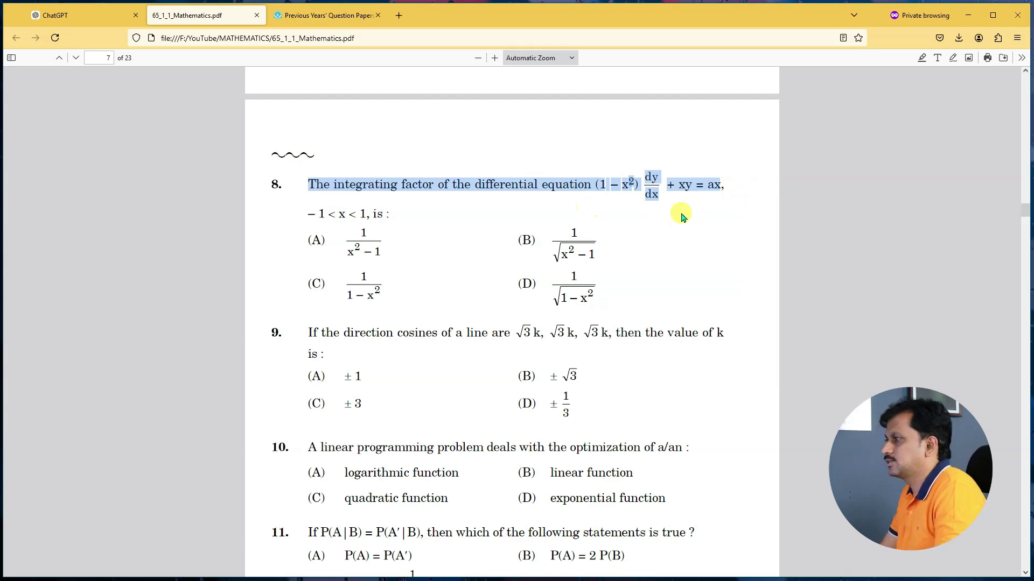
left_click(524, 206)
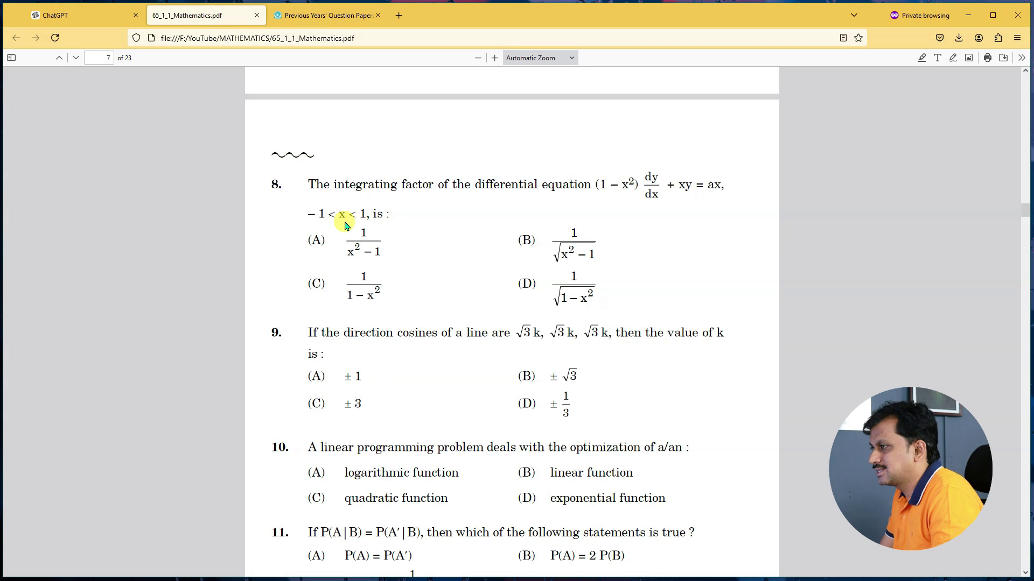
mouse_move(302, 180)
left_mouse_down()
mouse_move(351, 187)
mouse_move(389, 215)
left_mouse_up()
left_click(398, 210)
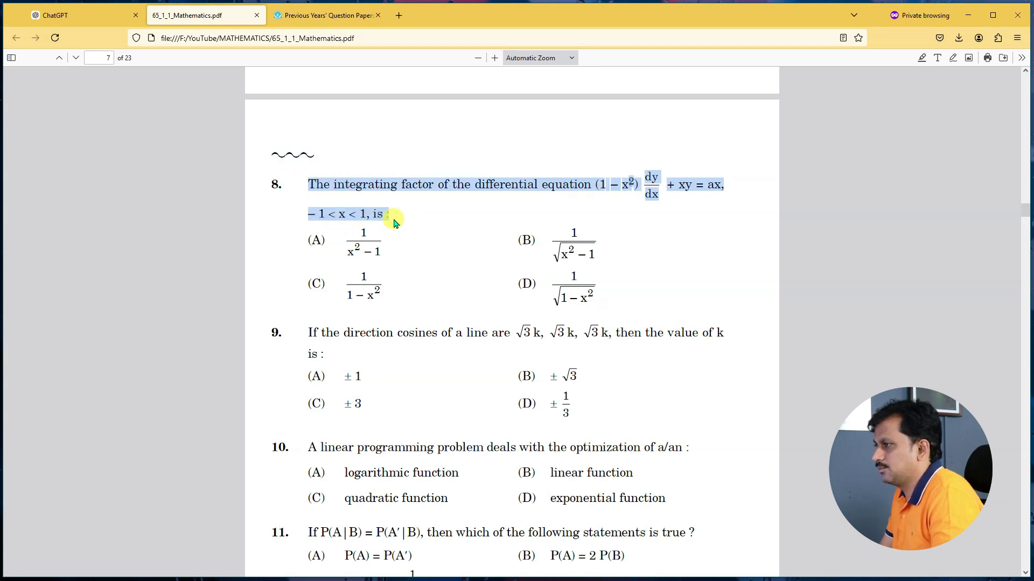
right_click(395, 221)
left_click(414, 230)
left_click(107, 16)
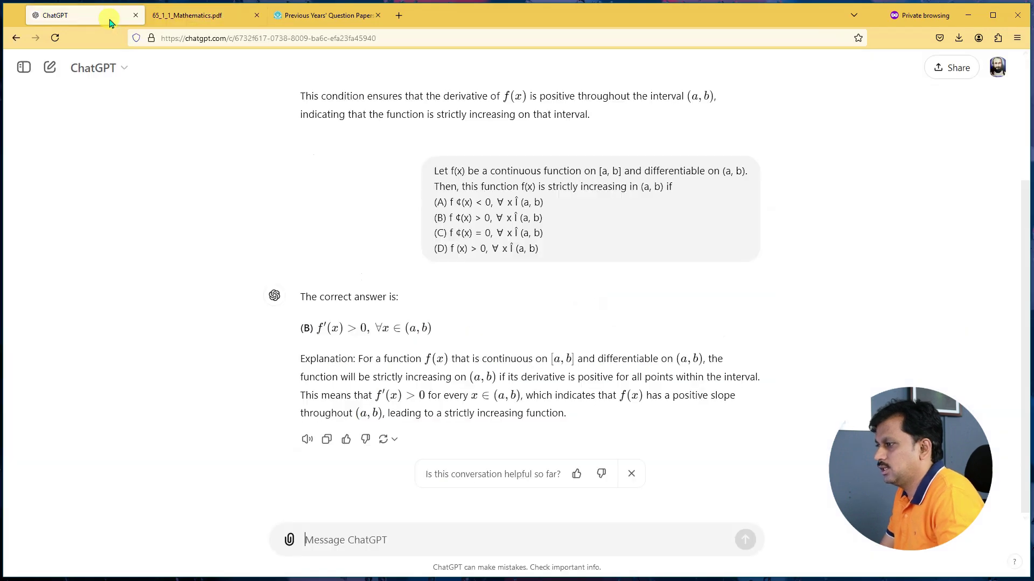
- Paste question 8 into ChatGPT, send it, and scroll through the 1/√(1−x²) derivation
left_click(670, 533)
key("ctrl+v")
left_click(745, 539)
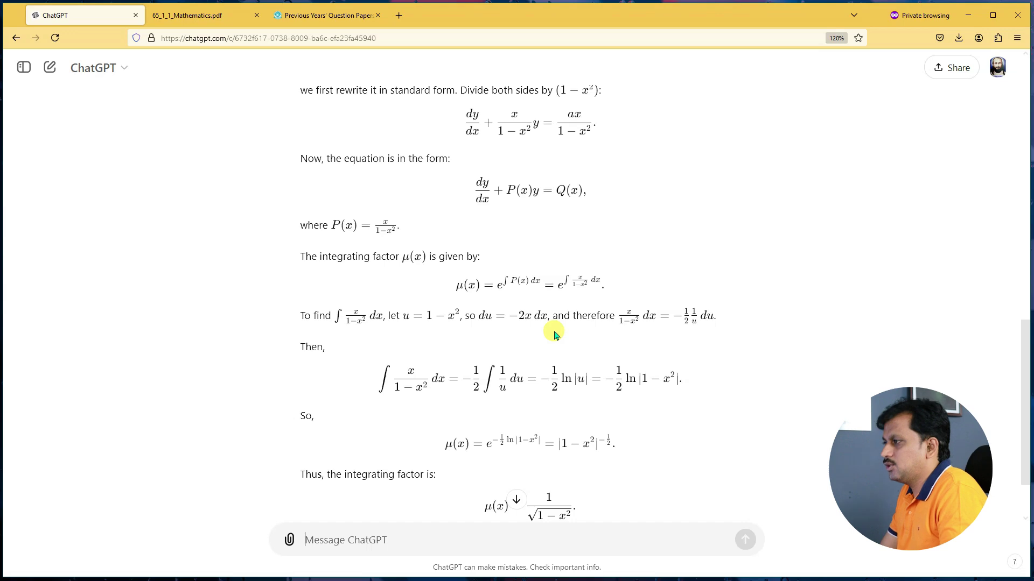
scroll(582, 328, "down", 2)
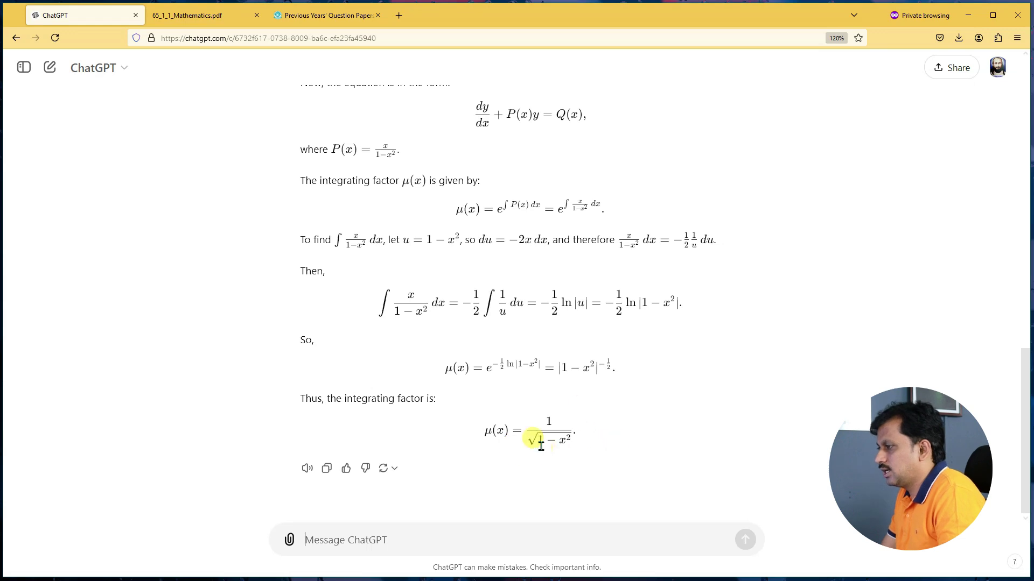
left_click(212, 22)
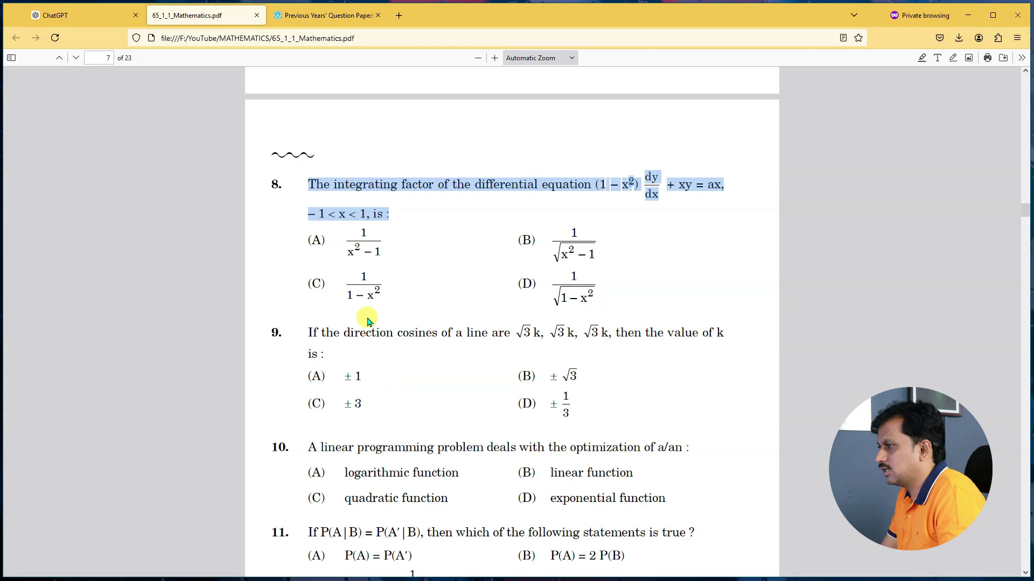
key("ctrl+shift+Tab")
left_click(179, 16)
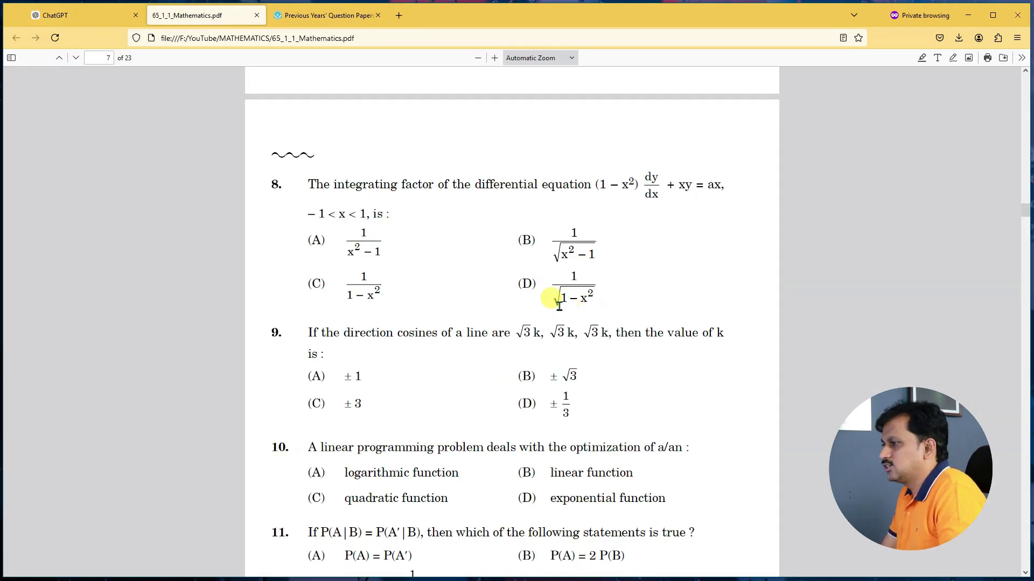
scroll(560, 304, "down", 3)
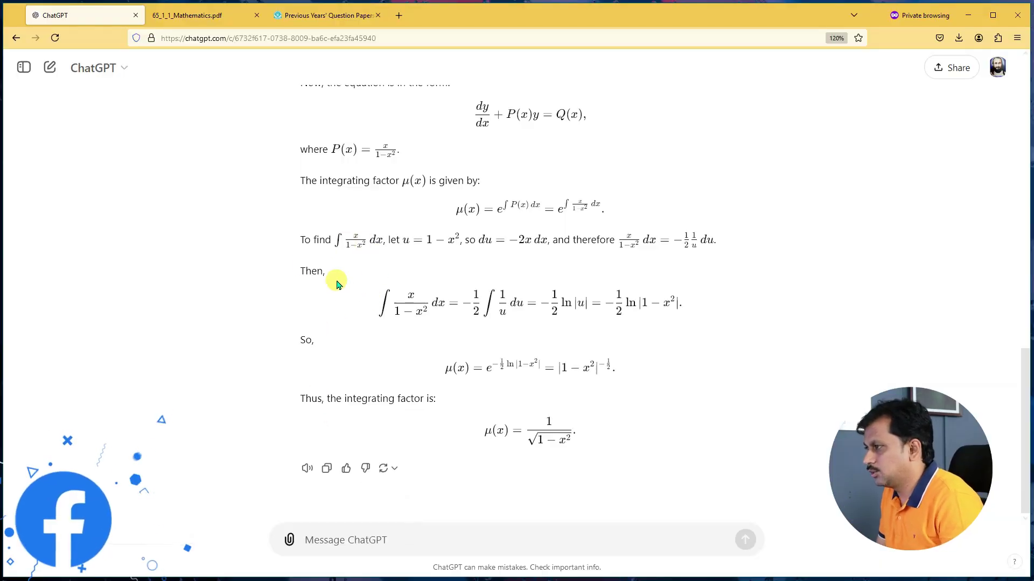
- Tell ChatGPT step 2 is unclear and read its detailed integrating-factor rework
type("i a")
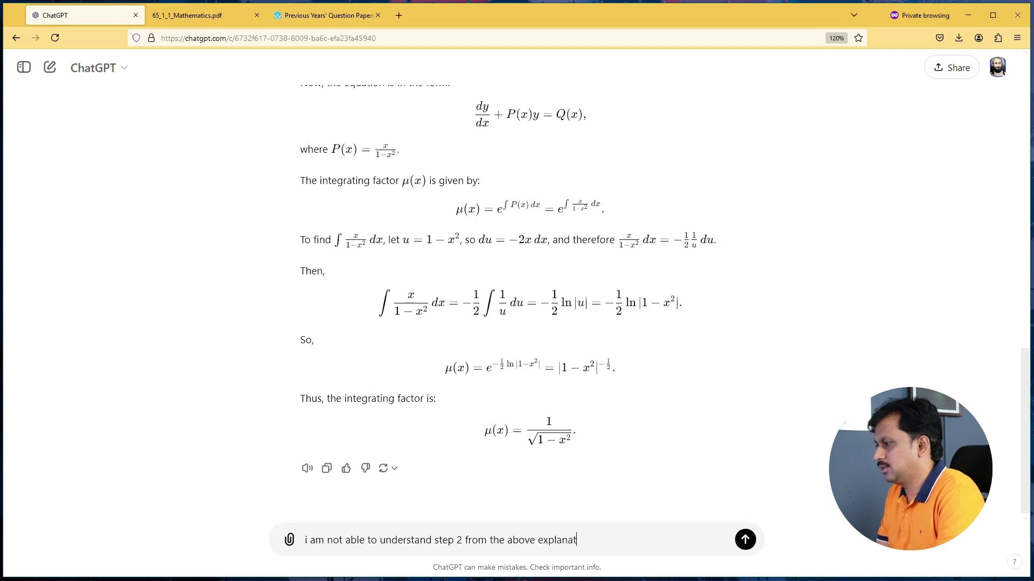
key("Return")
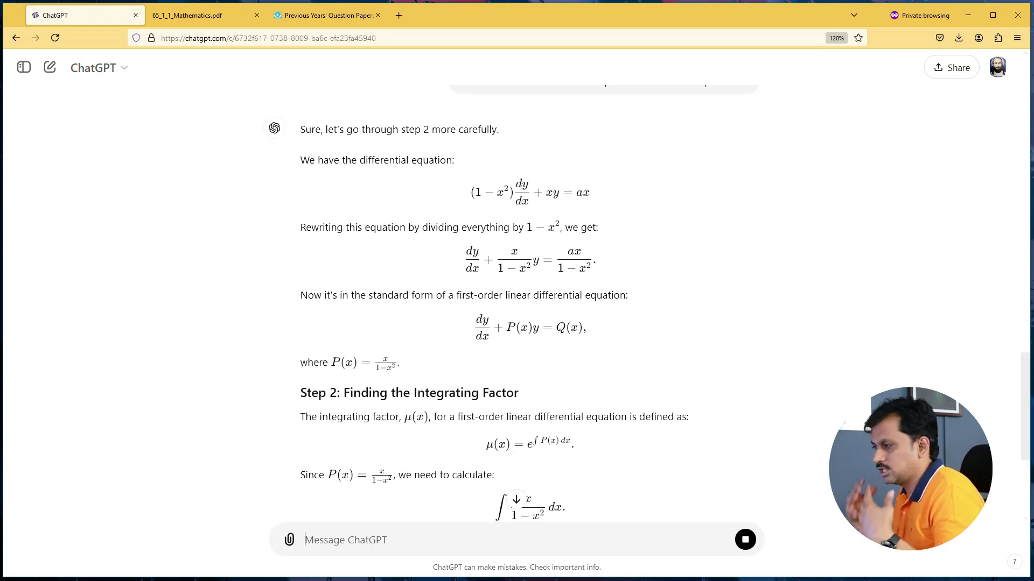
scroll(658, 463, "down", 10)
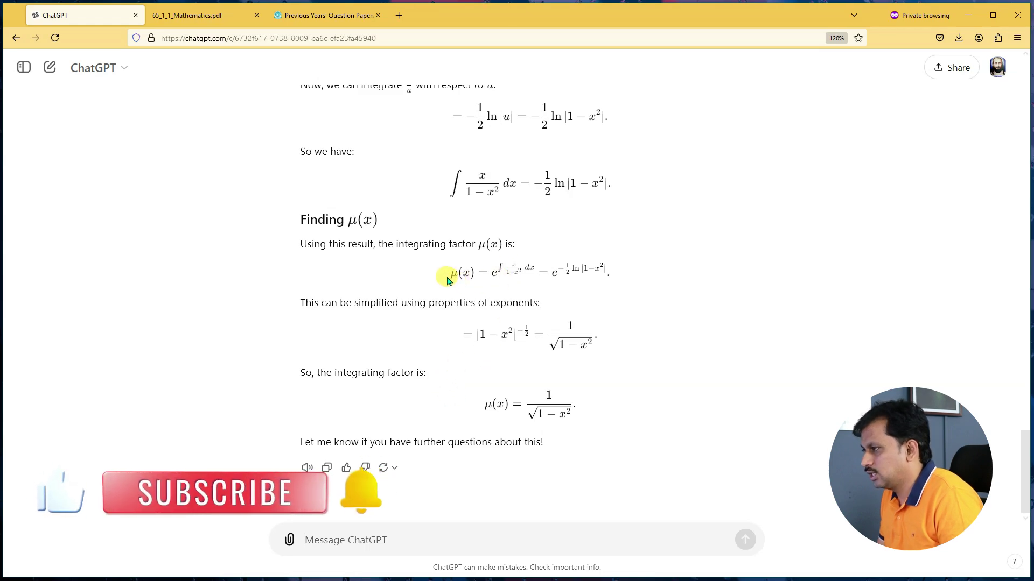
key("ctrl+Tab")
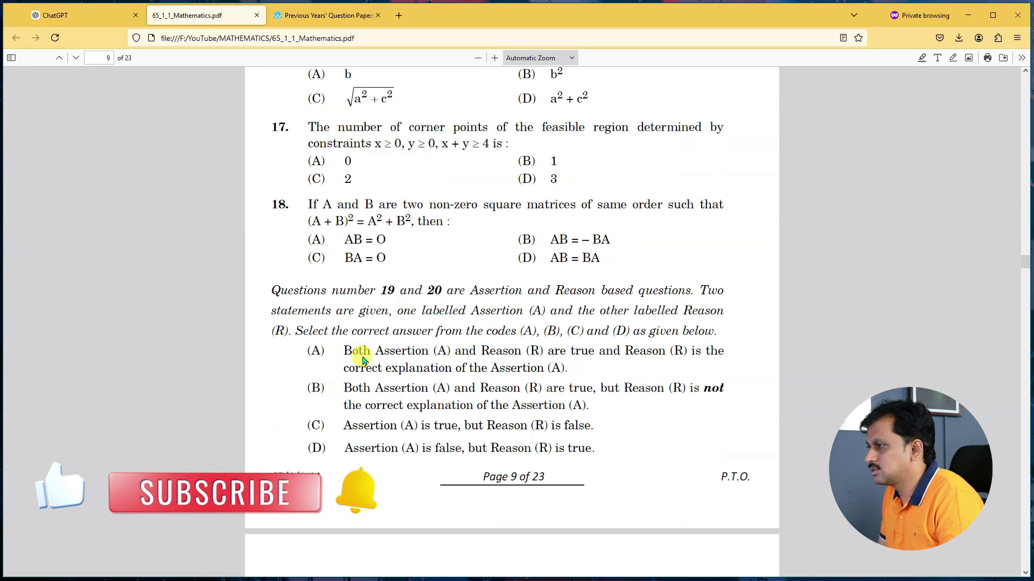
- Copy Mathematics question 18 with its options from page 9
scroll(362, 361, "down", 1)
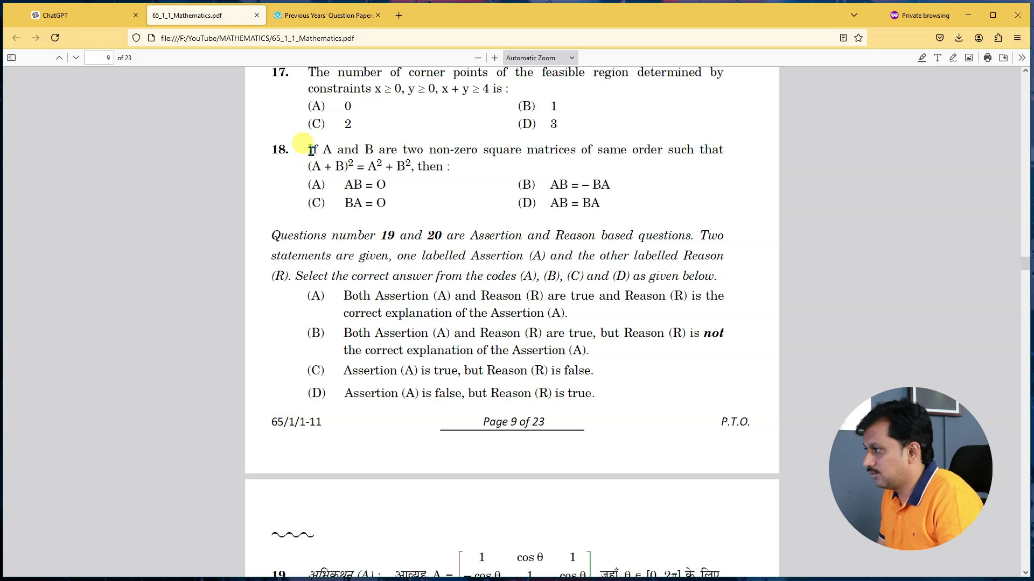
left_click_drag(311, 150, 586, 202)
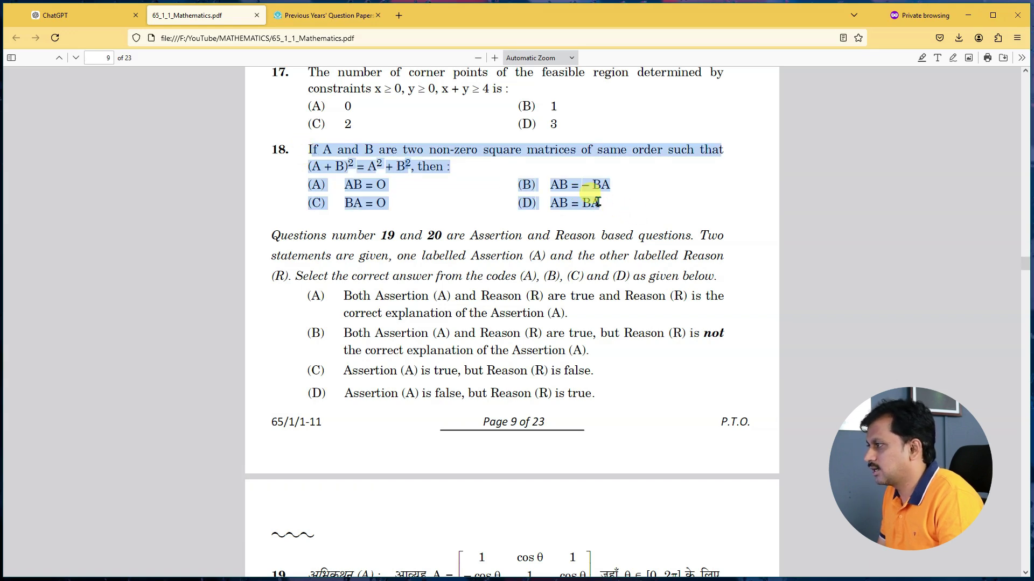
right_click(597, 202)
left_click(606, 213)
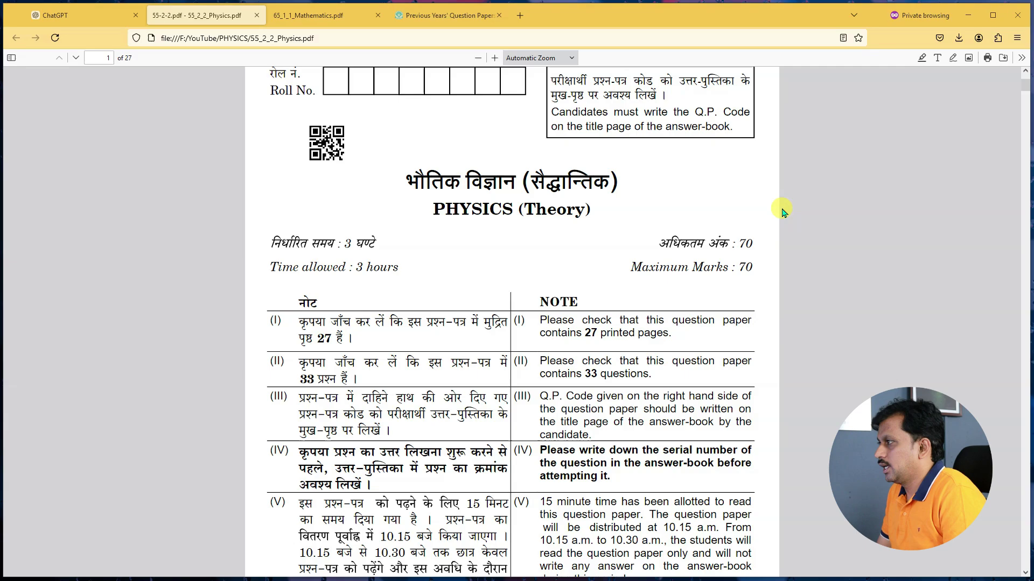
- Select the text of Physics question 1, the capacitor question, in 55_2_2_Physics.pdf
scroll(782, 216, "down", 15)
scroll(782, 222, "down", 18)
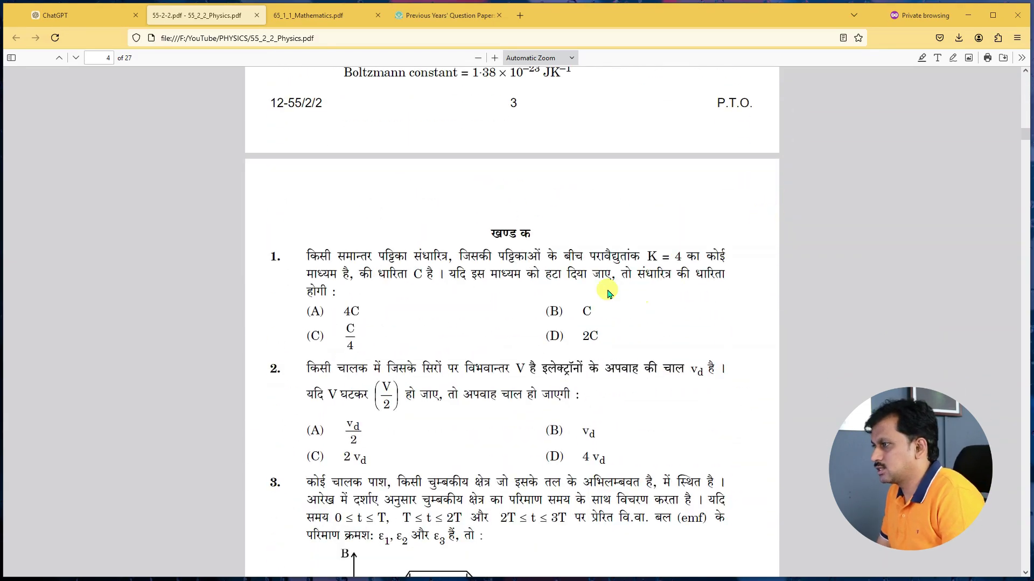
scroll(603, 292, "down", 14)
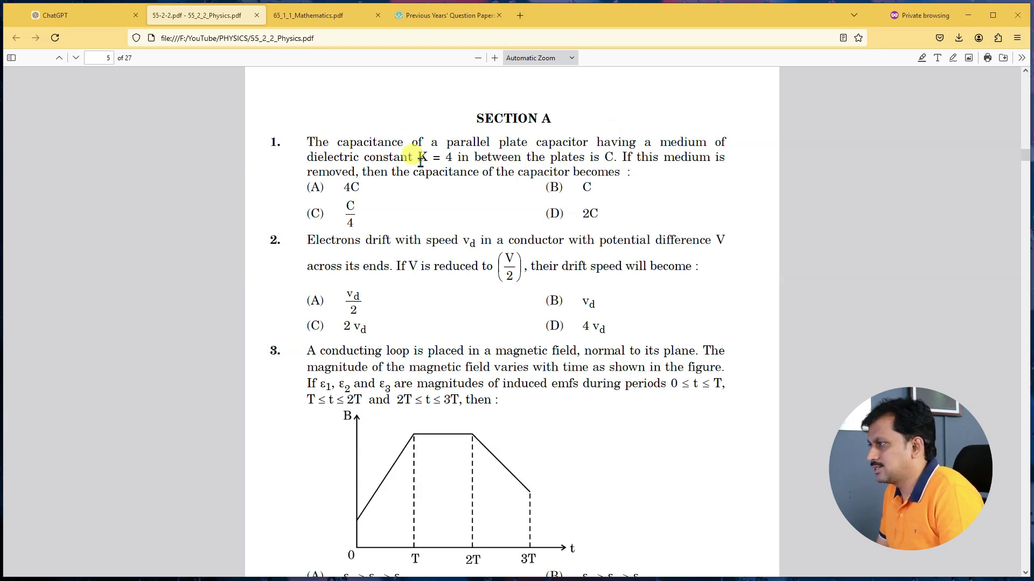
left_click_drag(307, 146, 628, 178)
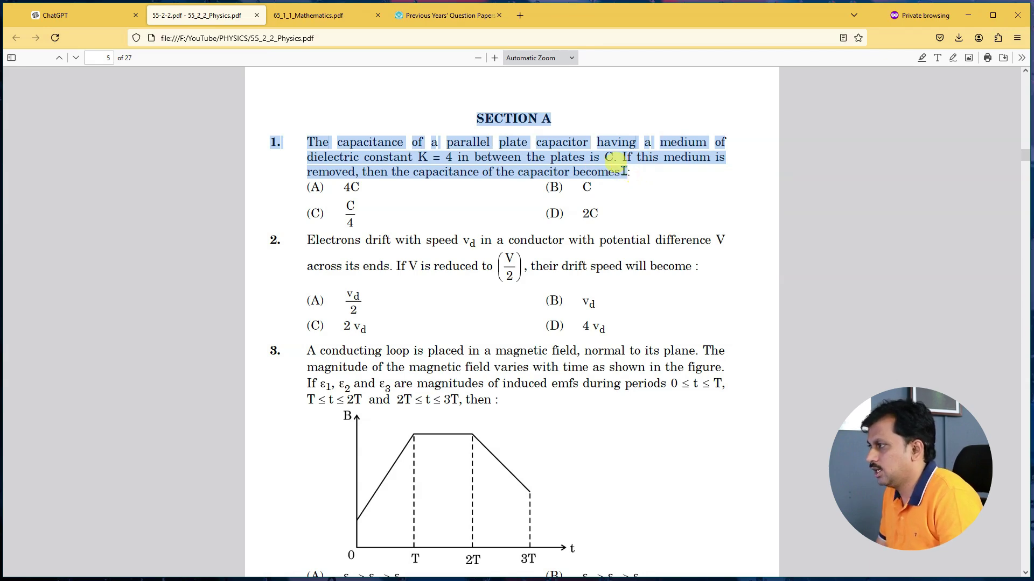
left_click(288, 165)
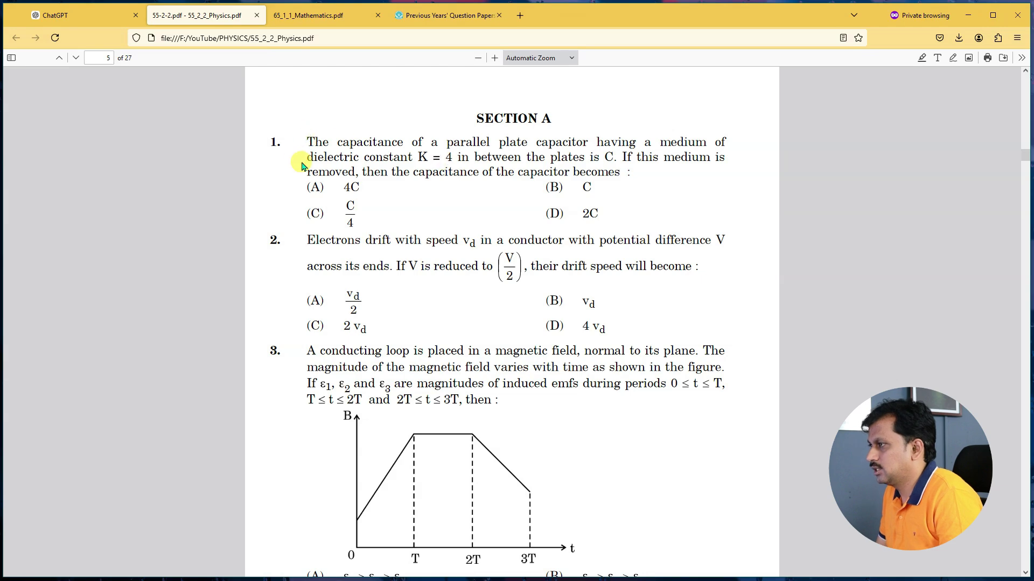
left_click_drag(307, 140, 644, 176)
- Copy the capacitor question into ChatGPT and send it, getting the answer C/4
key("ctrl+c")
left_click(65, 15)
key("ctrl+v")
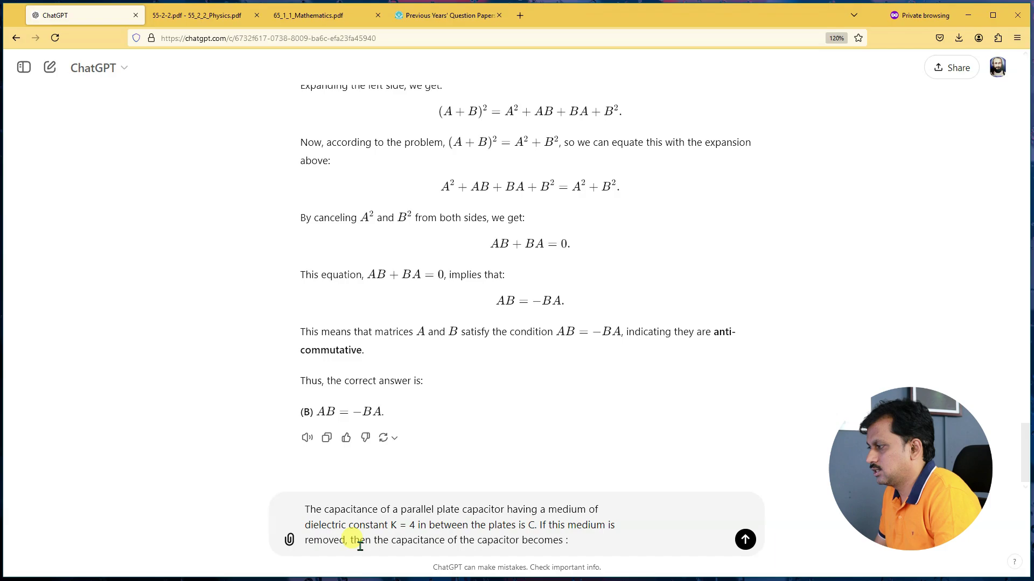
key("Return")
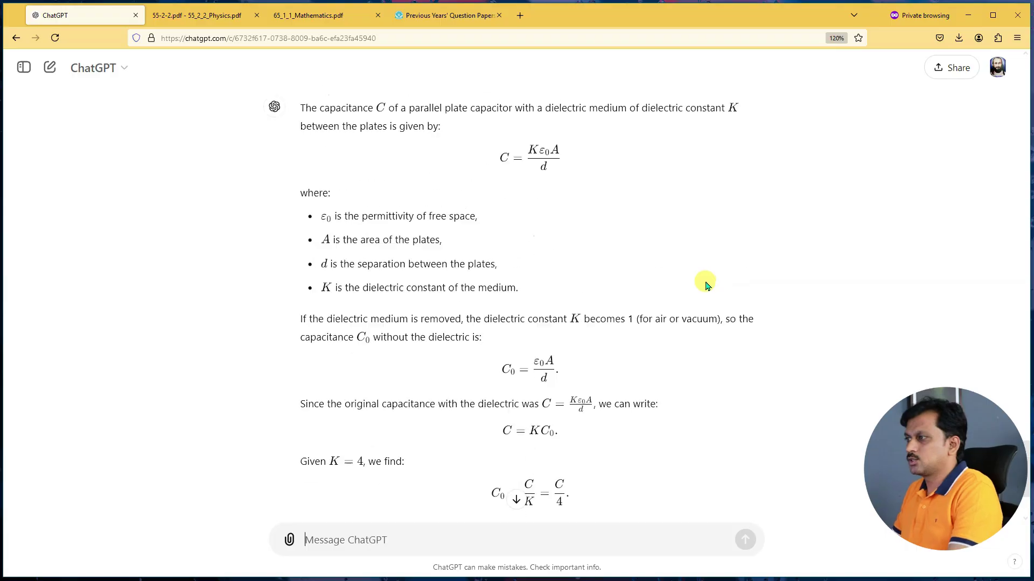
scroll(706, 285, "down", 3)
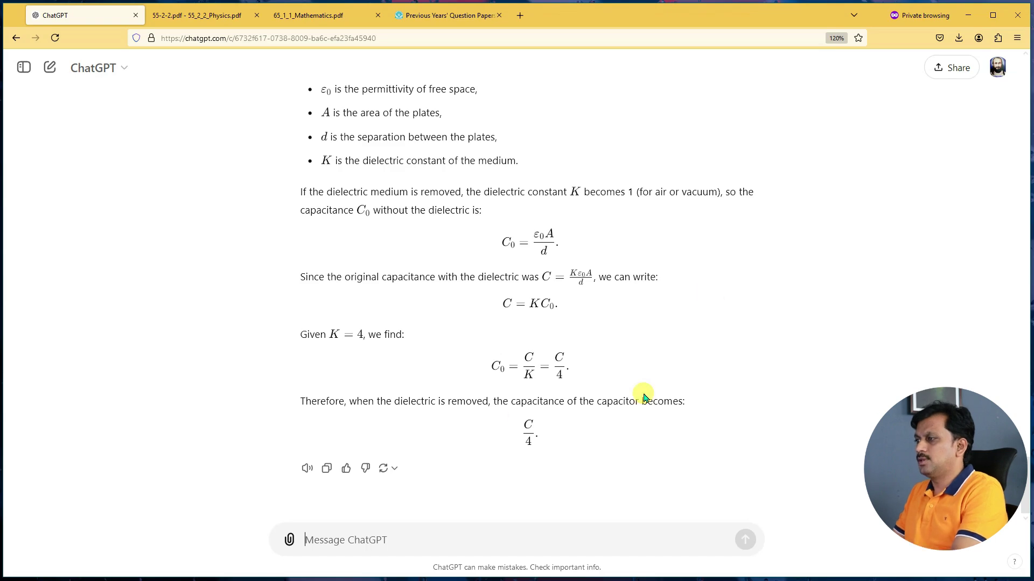
- Highlight option (C) C/4 in the Physics paper to confirm ChatGPT's answer
left_click(197, 15)
left_click(553, 213)
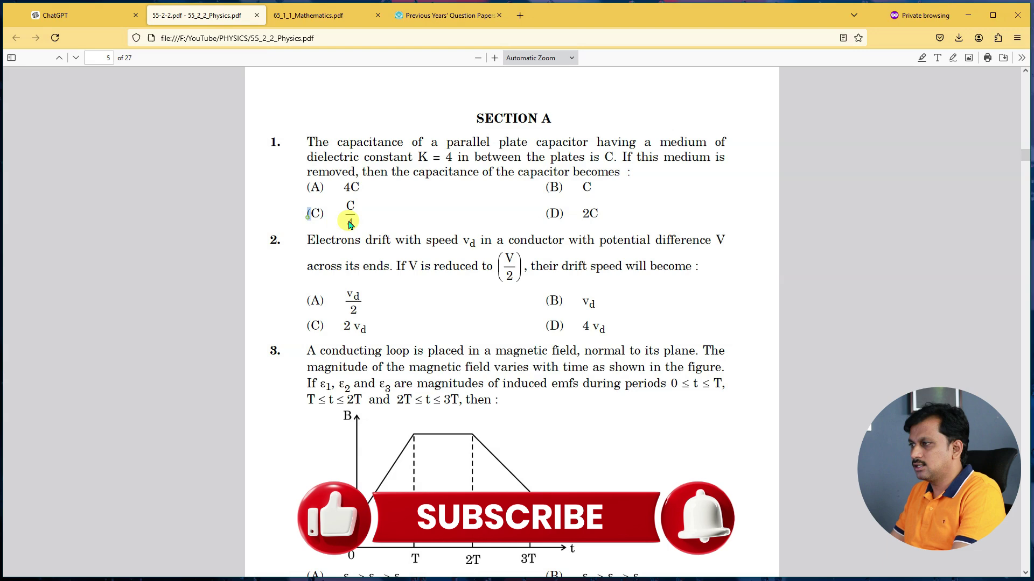
left_click_drag(305, 214, 366, 222)
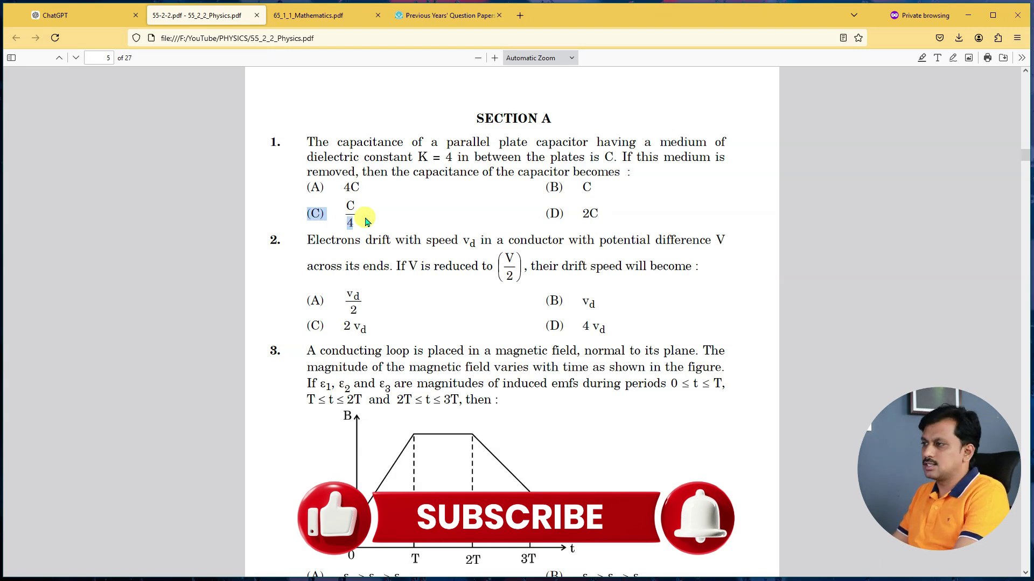
key("ctrl+shift+Tab")
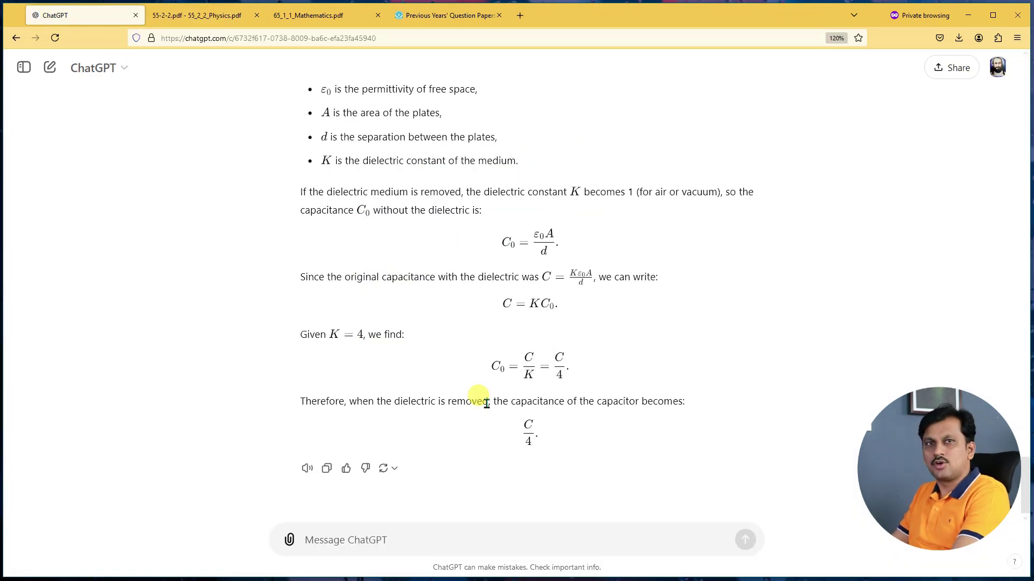